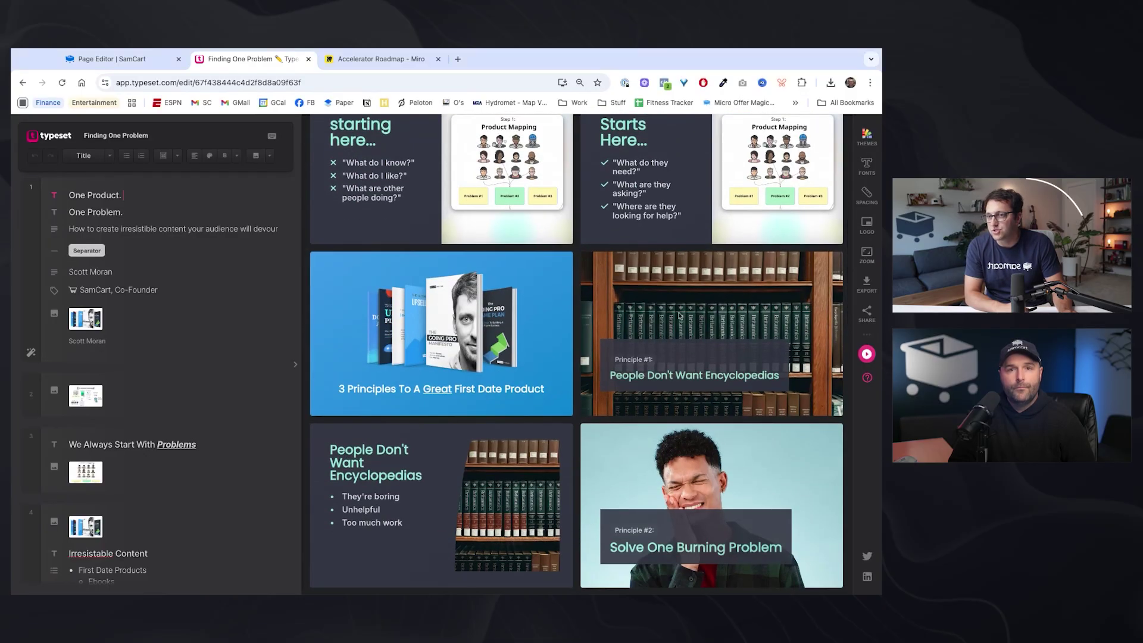
- Present the deck from the 3 Principles slide and advance to People Don't Want Encyclopedias
click(646, 306)
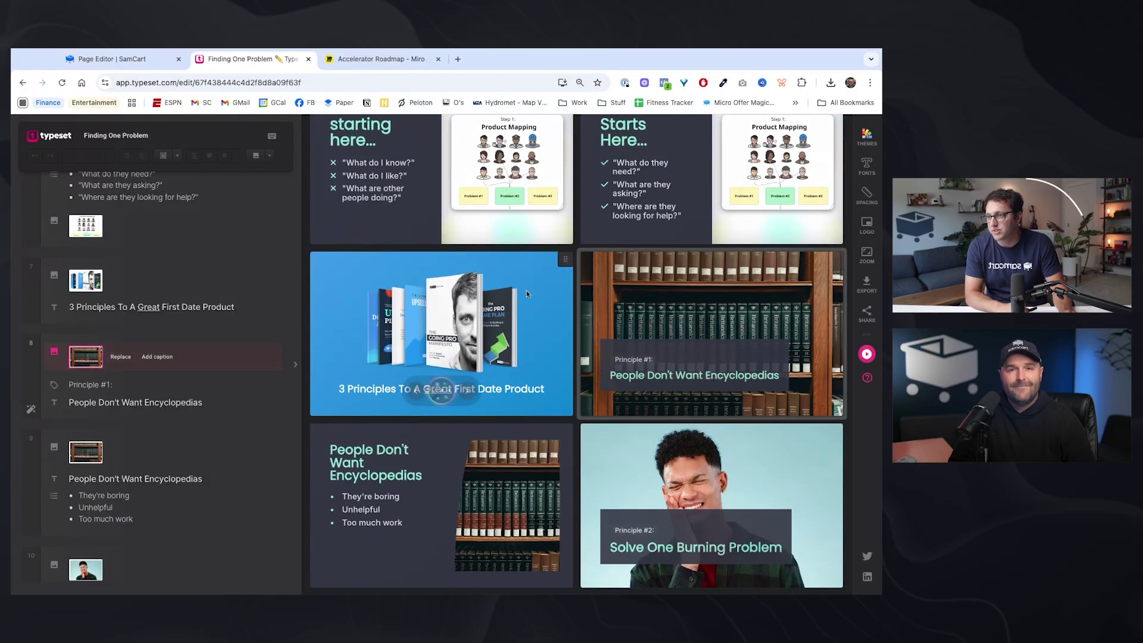
click(542, 318)
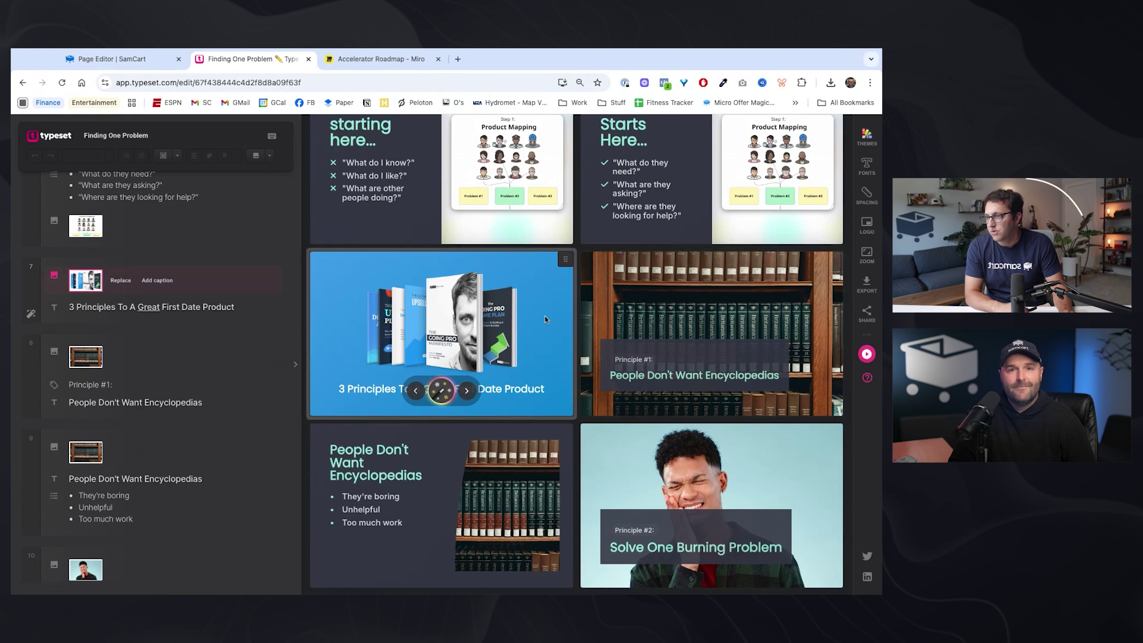
click(869, 355)
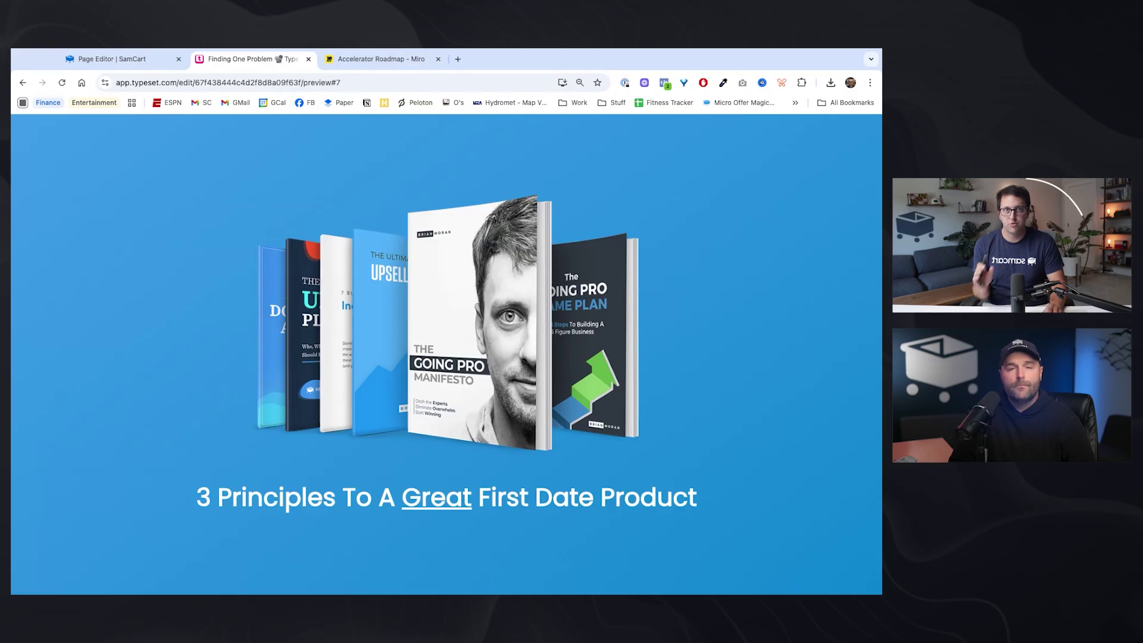
key(Right)
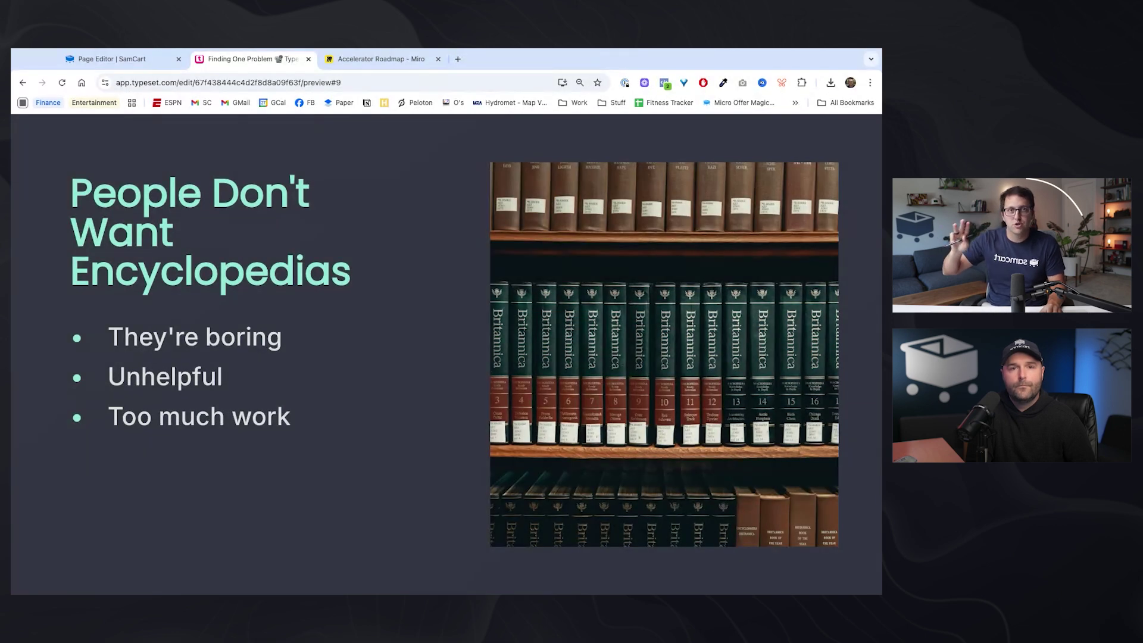
- Advance the presentation past Solve One Burning Problem to the Tooth Pain slide
key(Right)
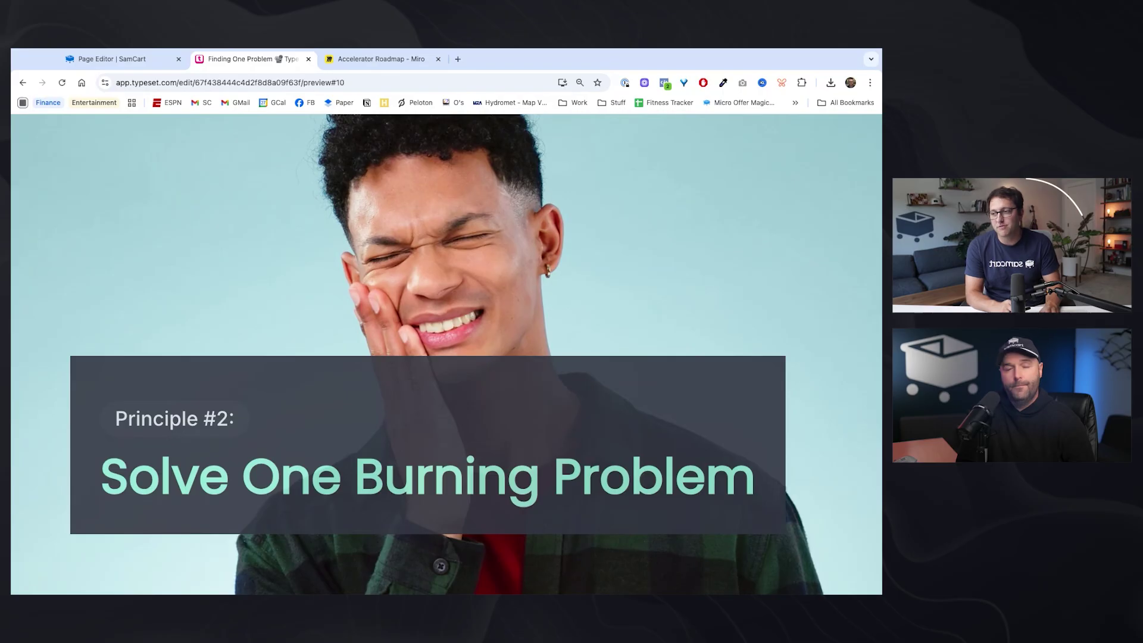
key(Right)
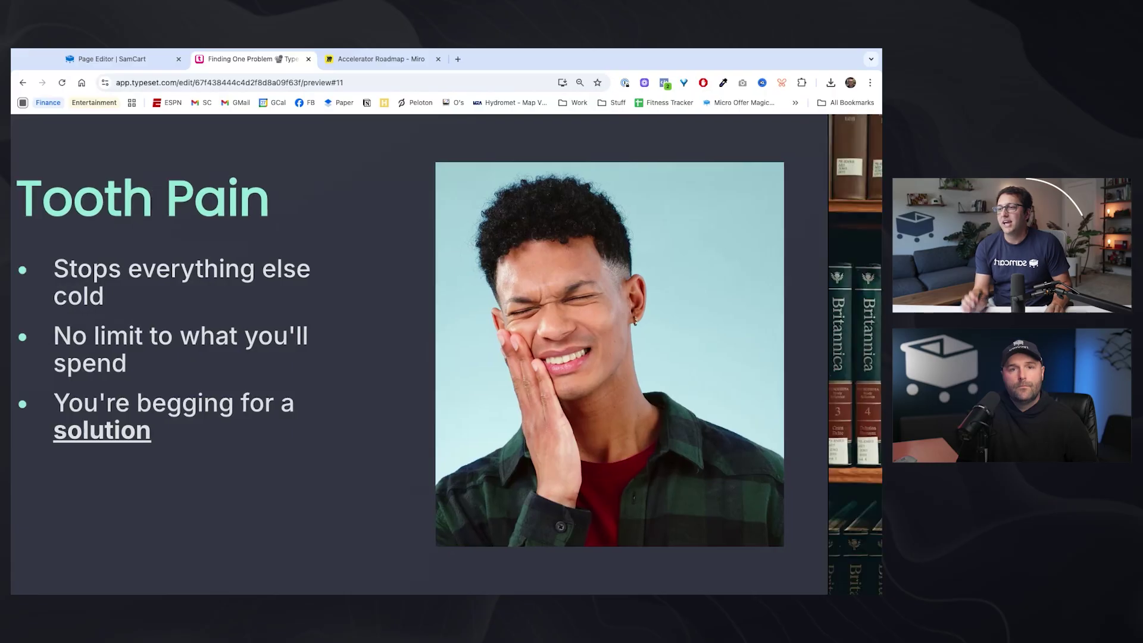
- Advance through Which one are you selling? and Principle #3 to the Orioles guitar slide
key(Right)
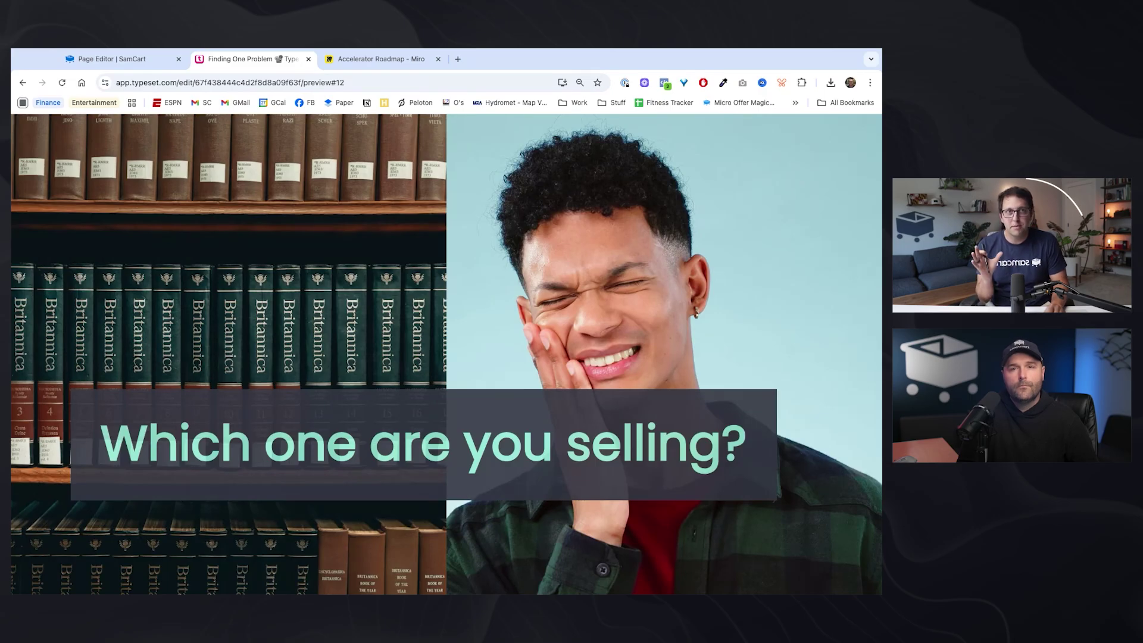
key(Right)
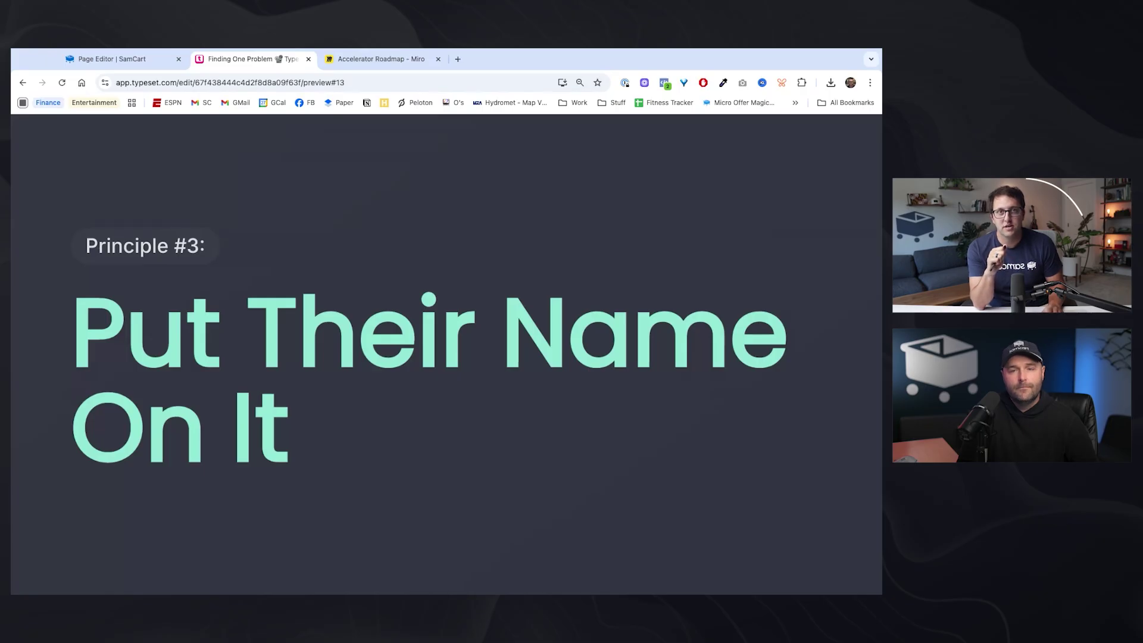
key(Right)
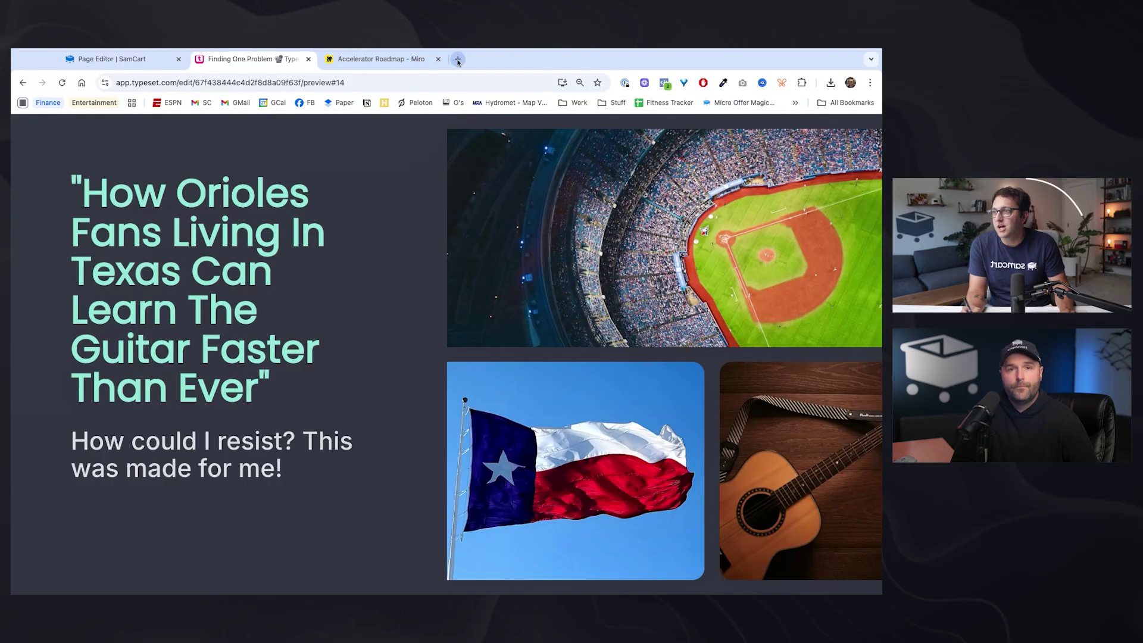
- Exit the presentation, return to the Typeset home dashboard, and create a new Document/E-book
click(56, 142)
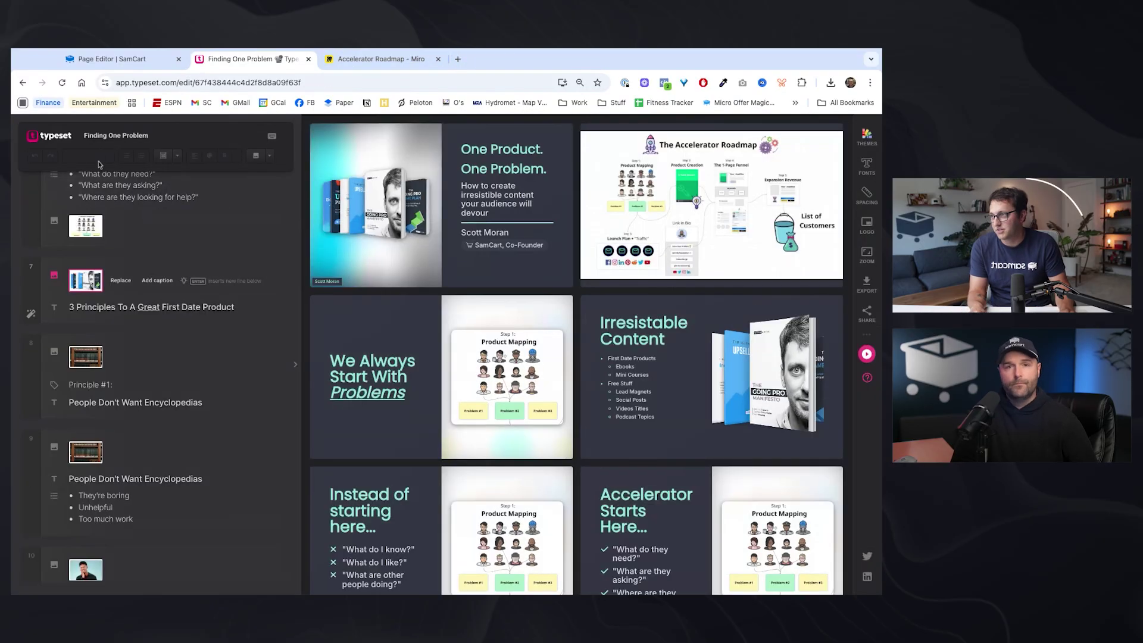
click(57, 139)
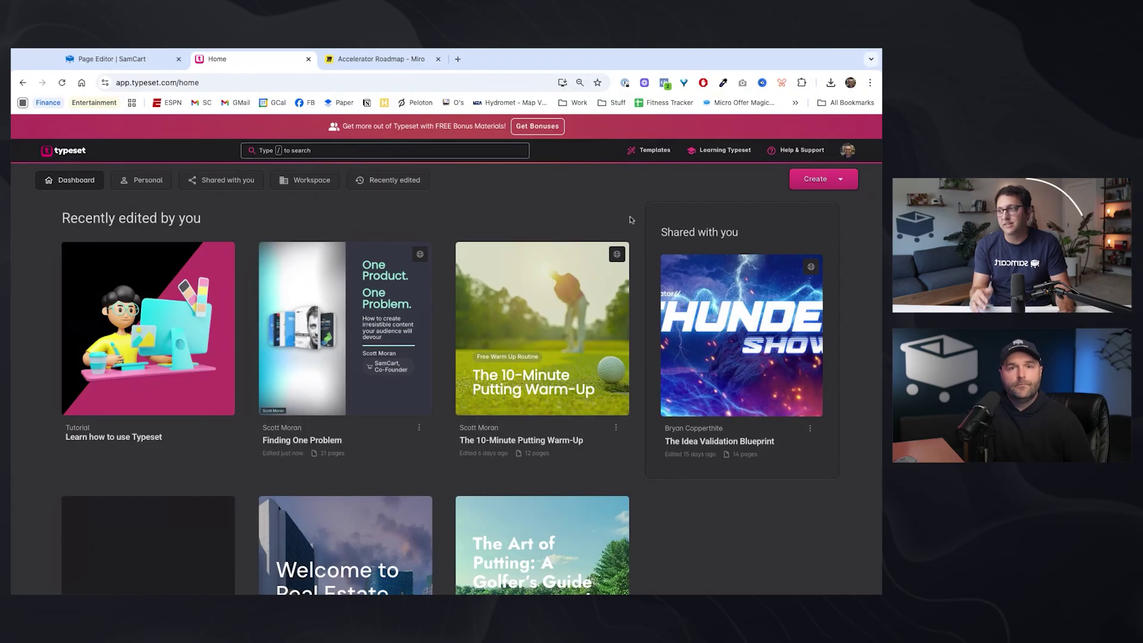
click(816, 185)
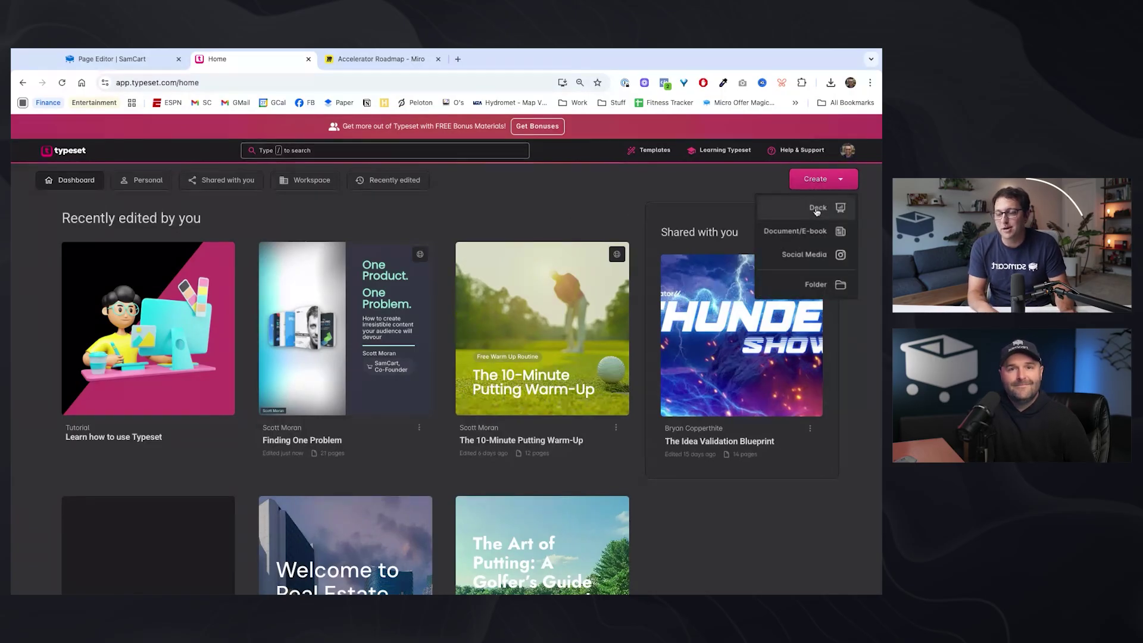
click(813, 232)
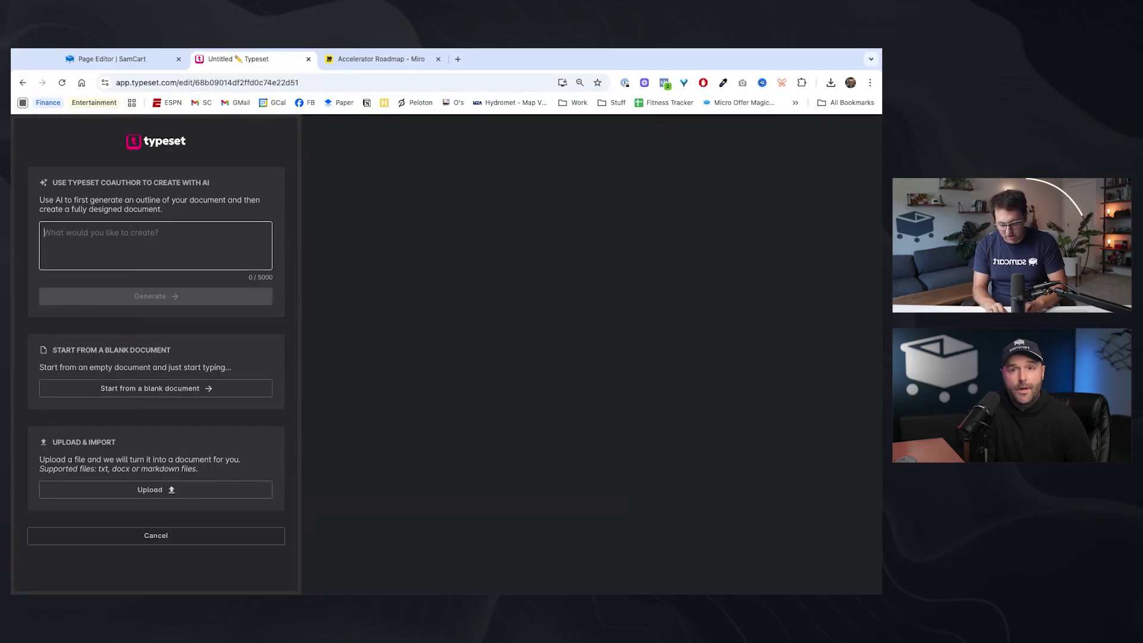
- Describe an ebook on neurodivergent kids reading chapter books, delete the stray 'ton', and generate an outline
text(Wr)
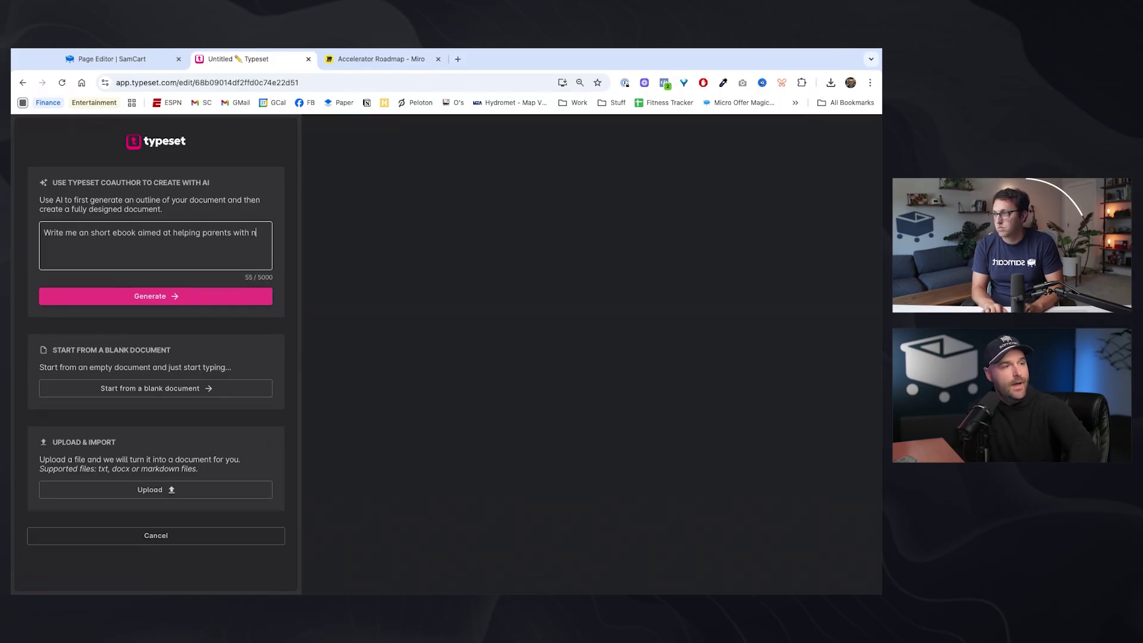
text(urodiverg)
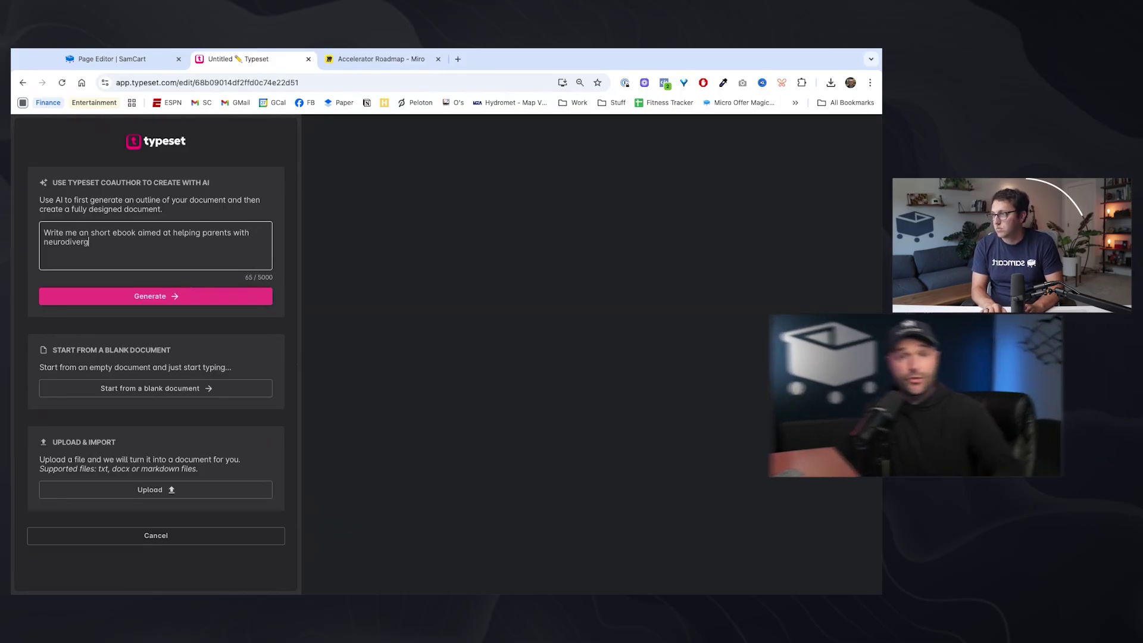
text(ent kids)
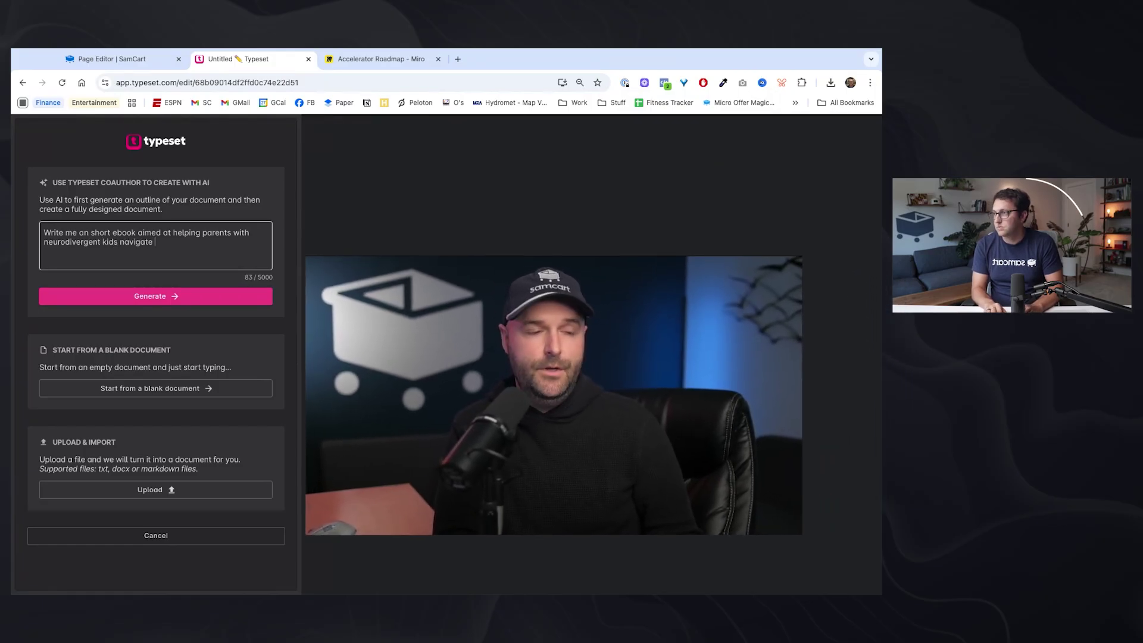
text(navigate learning how o)
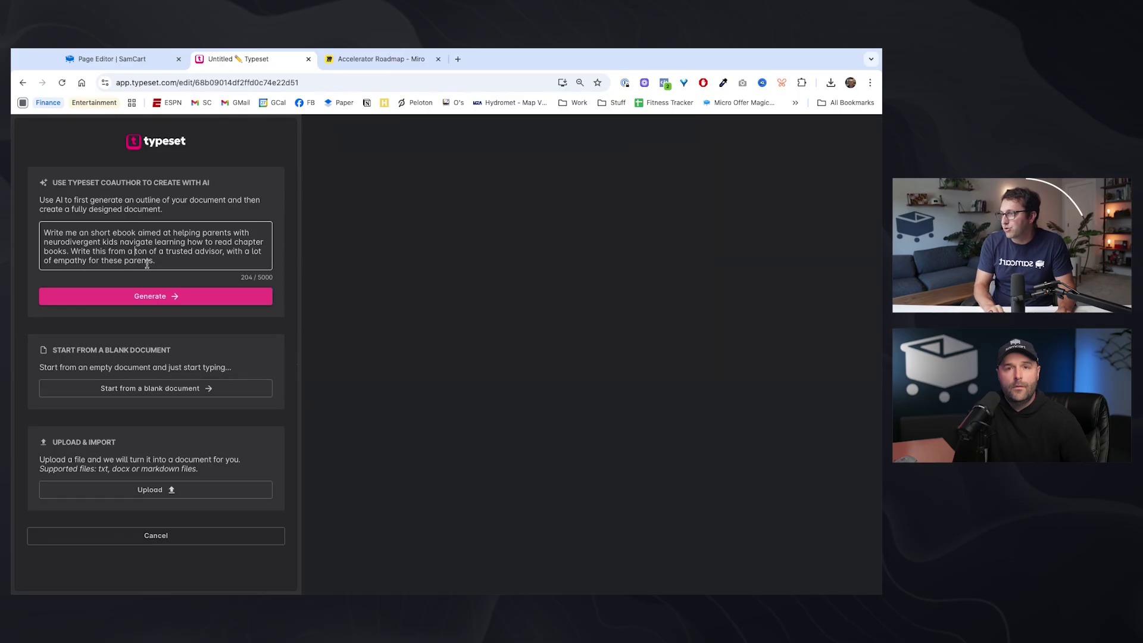
text(per)
text(spective)
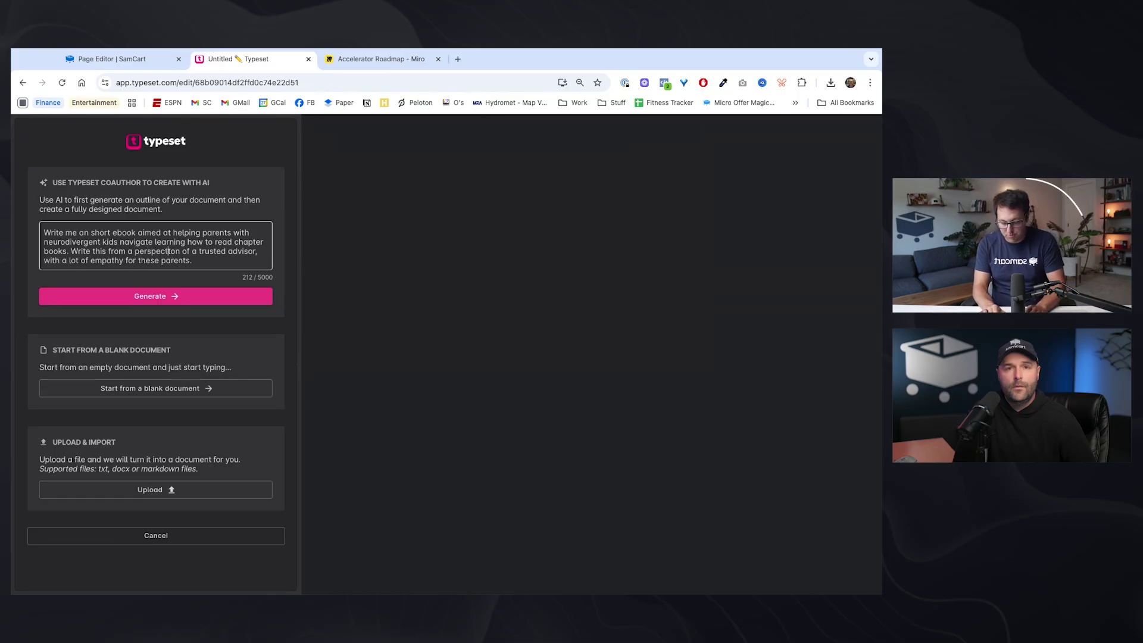
double_click(187, 251)
key(BackSpace)
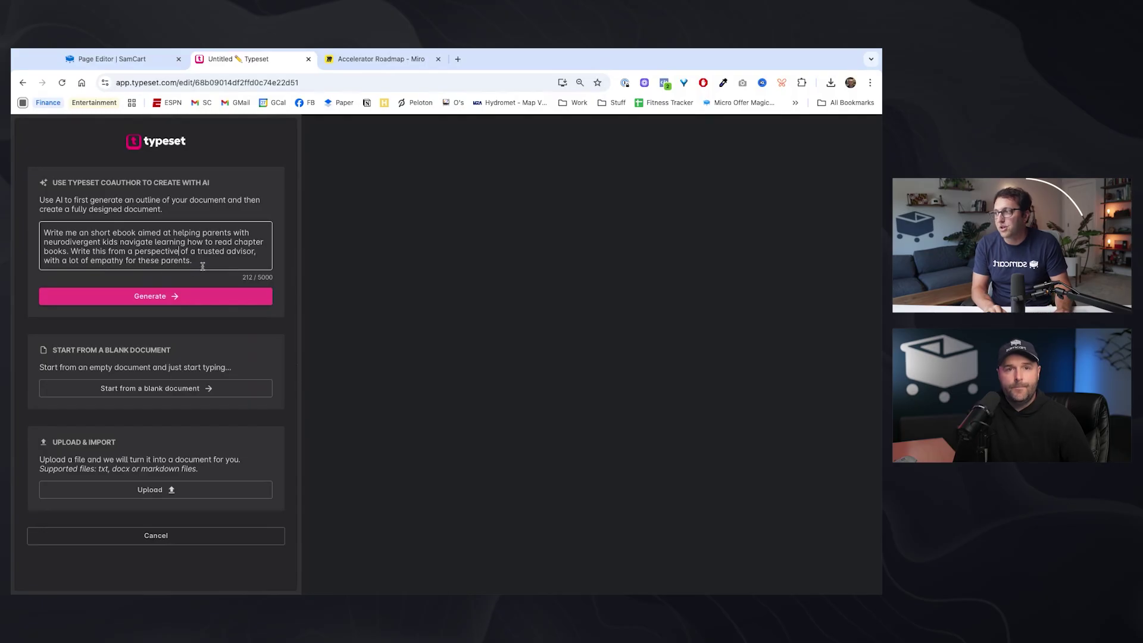
click(195, 299)
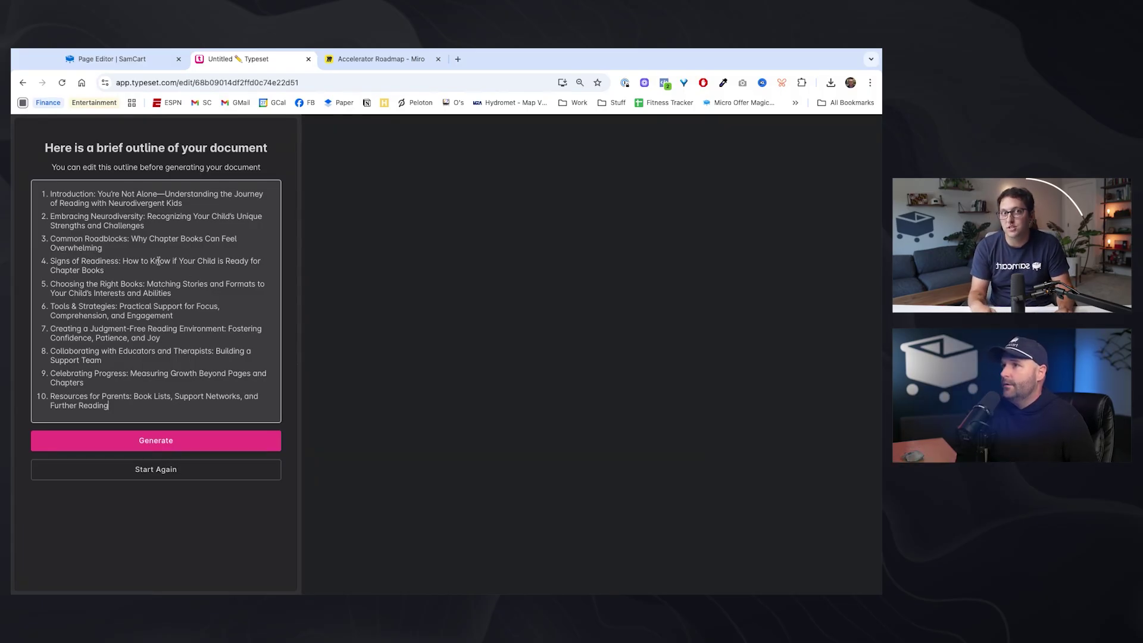
- Add an eleventh outline item: 'Call to Action to purchase my 1-on-1 parent coaching.'
click(161, 228)
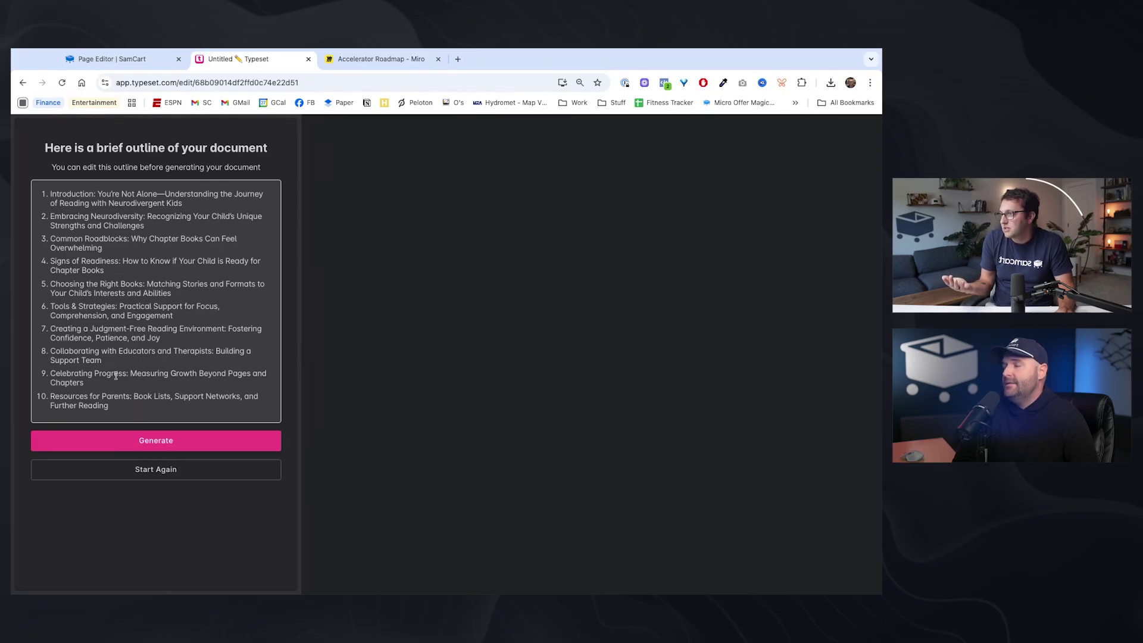
click(118, 407)
key(Return)
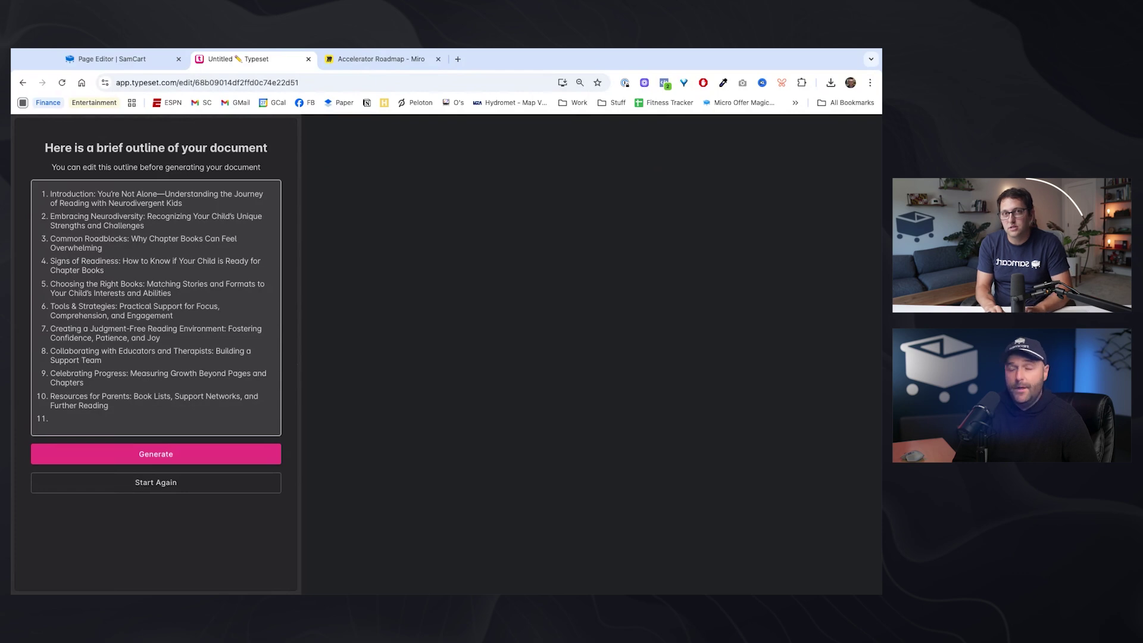
text(Call to Action t)
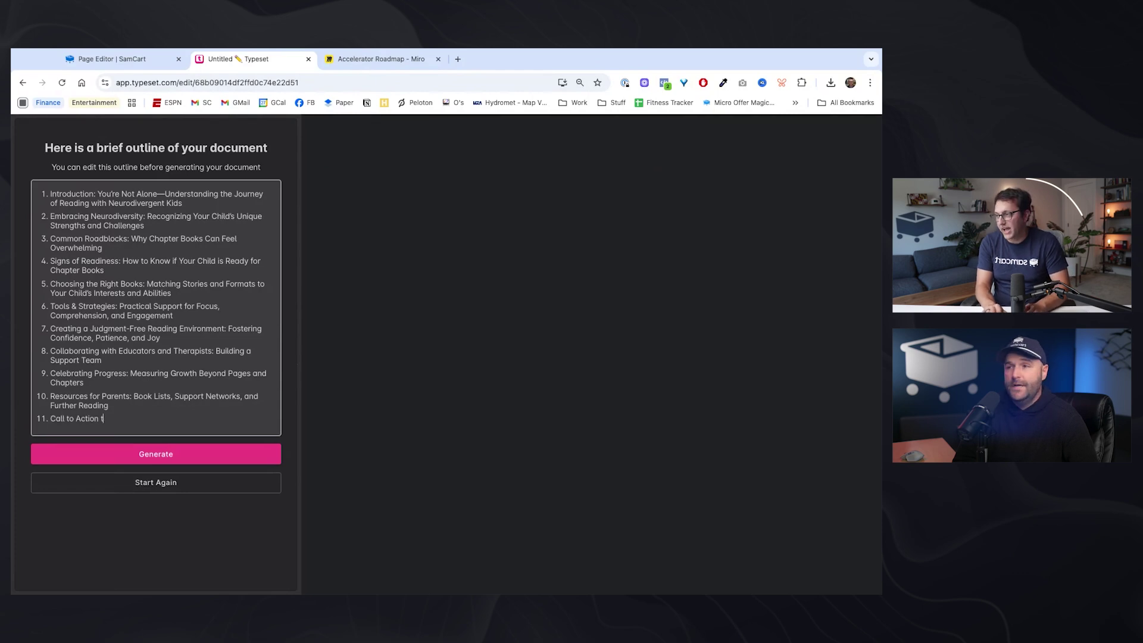
text(o purchas)
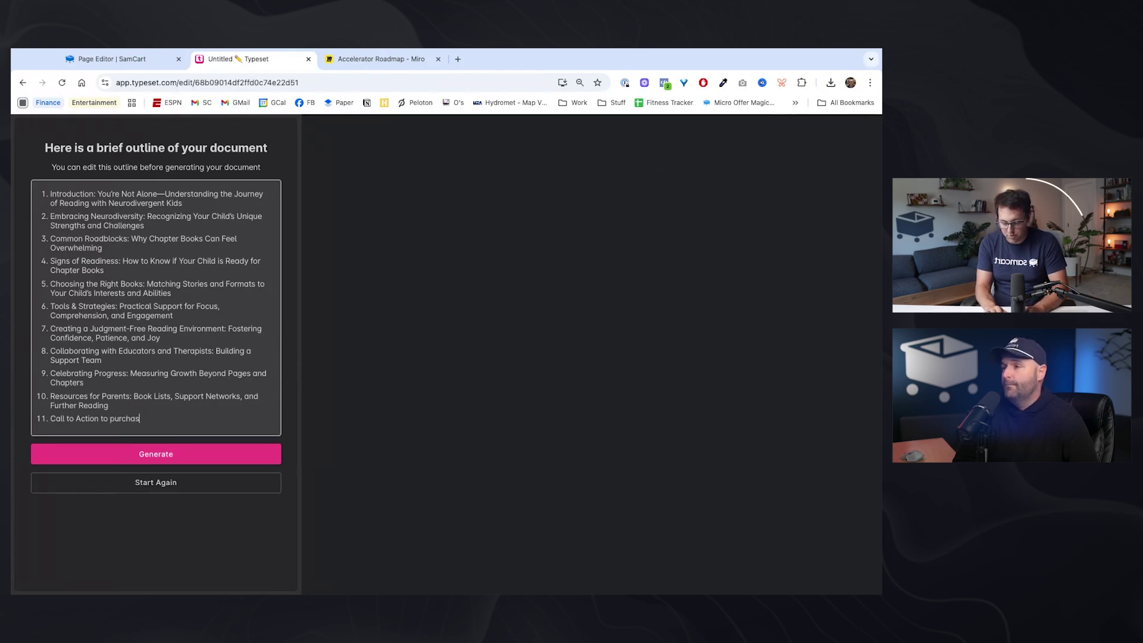
text(e my 1-on-1 parent coaching.)
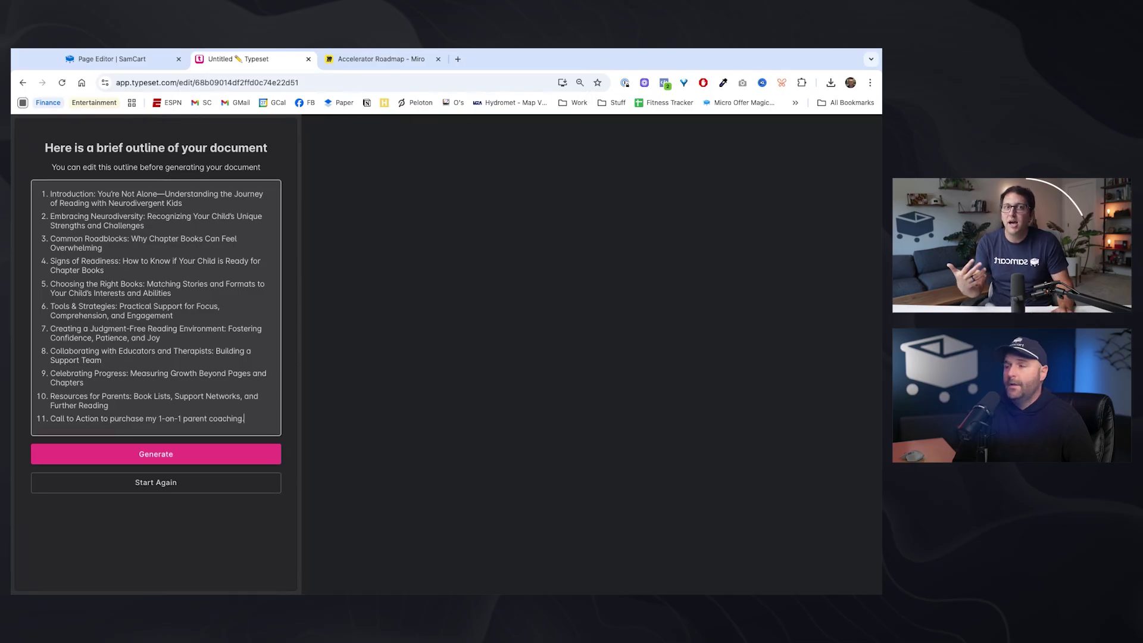
- Generate the full ebook from the eleven-section outline
click(145, 456)
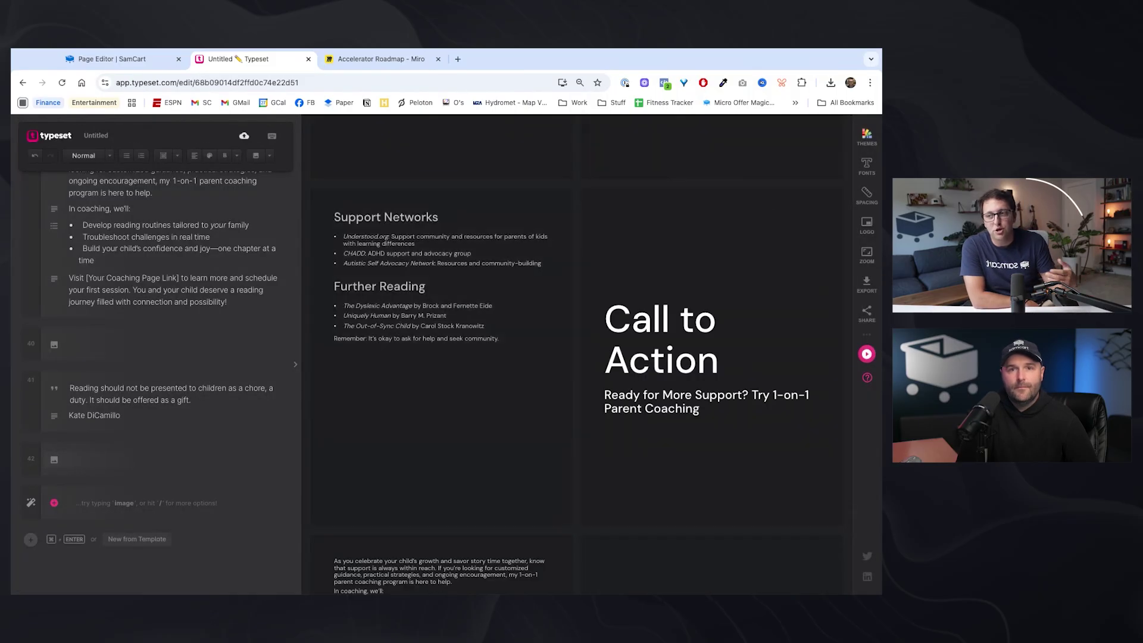
- Scroll through the generated ebook to review its pages
scroll(540, 411, up, 20)
scroll(543, 404, up, 5)
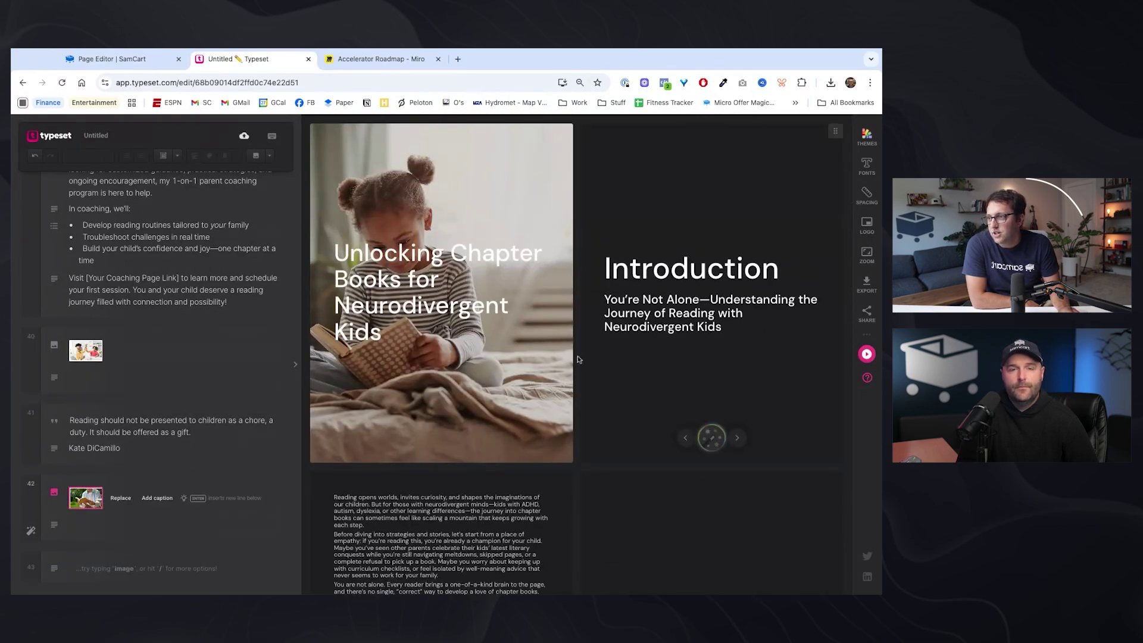
scroll(701, 362, down, 3)
scroll(701, 362, down, 10)
scroll(624, 352, down, 5)
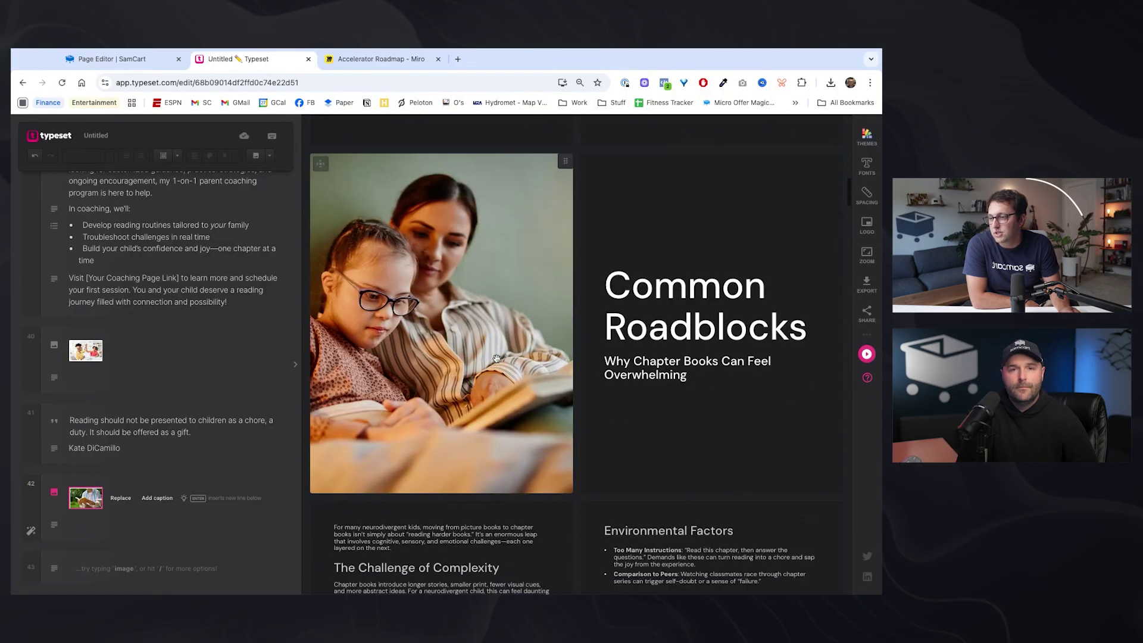
scroll(626, 361, down, 7)
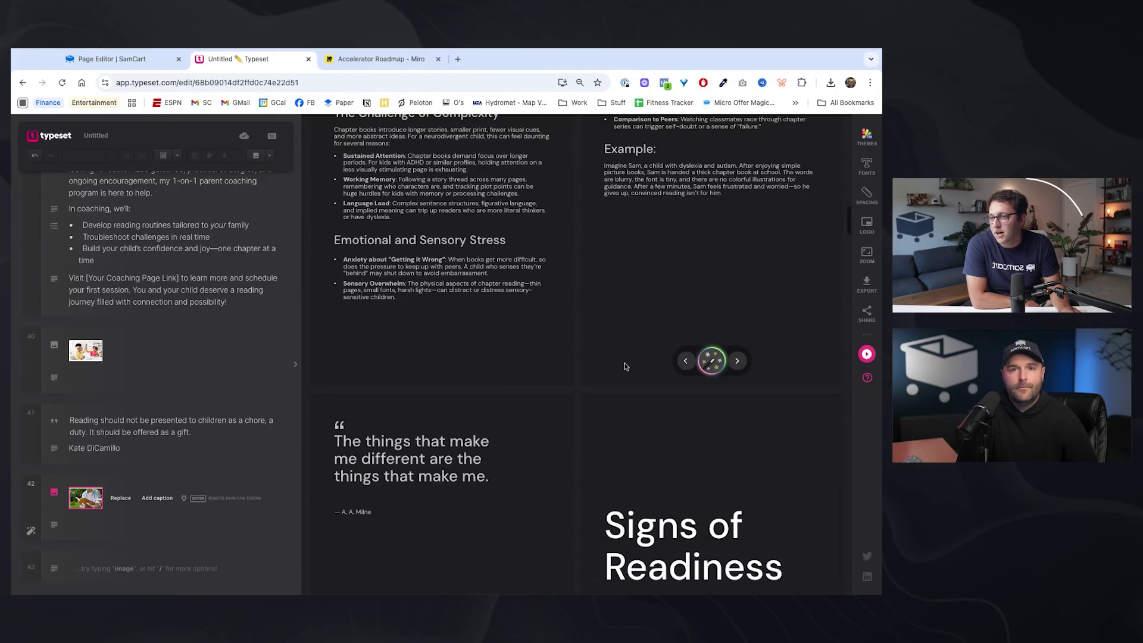
scroll(660, 365, up, 1)
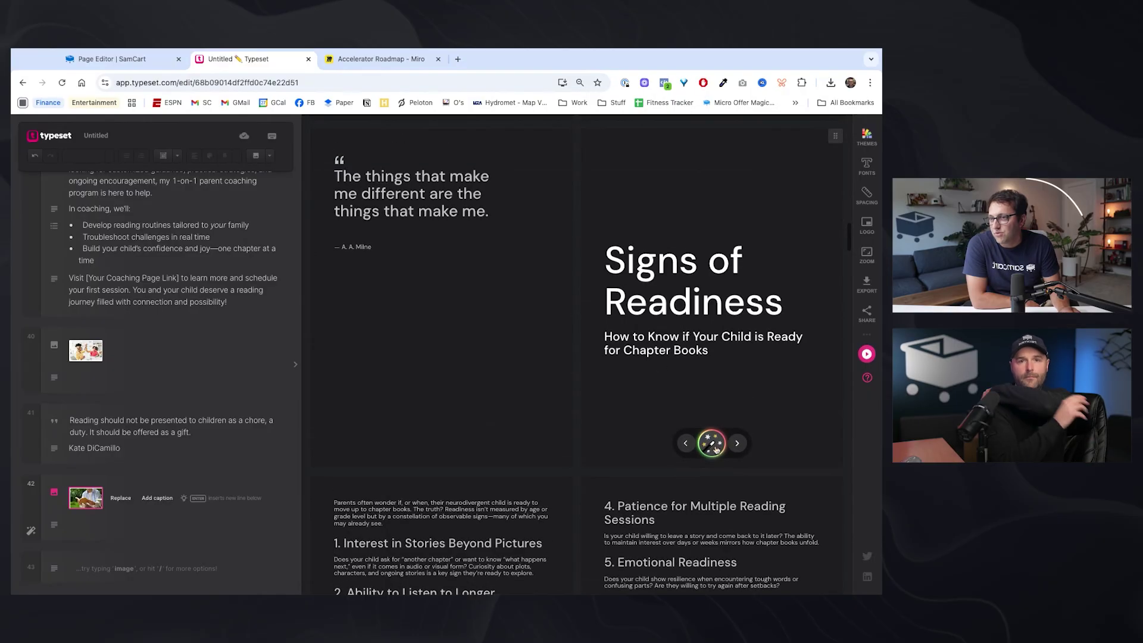
- Switch the Signs of Readiness page to the large centred-title layout
click(737, 444)
click(738, 471)
click(738, 471)
click(738, 471)
click(738, 471)
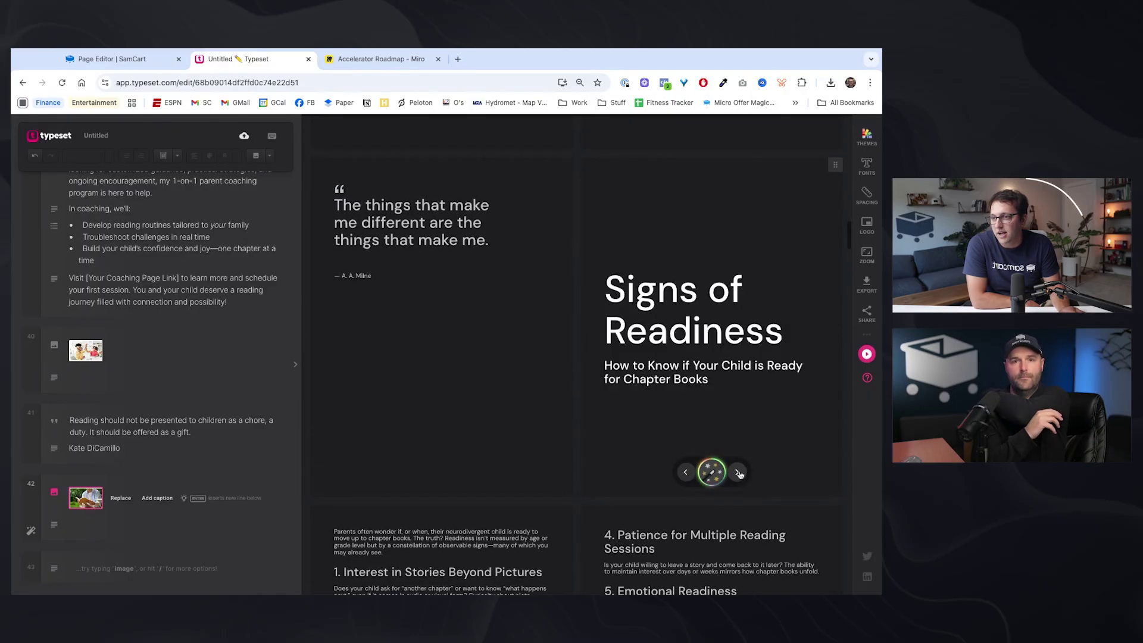
scroll(627, 414, down, 8)
scroll(627, 415, down, 6)
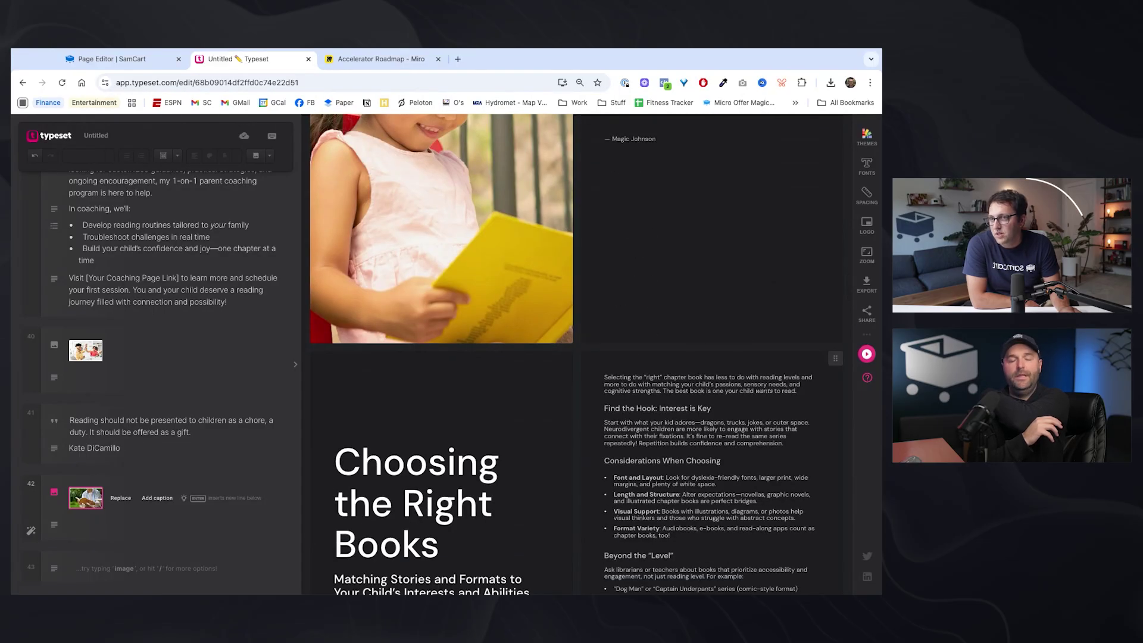
scroll(711, 317, down, 1)
- Try the Green Stack and Elegant themes, then settle on Block Sense Blue
click(865, 143)
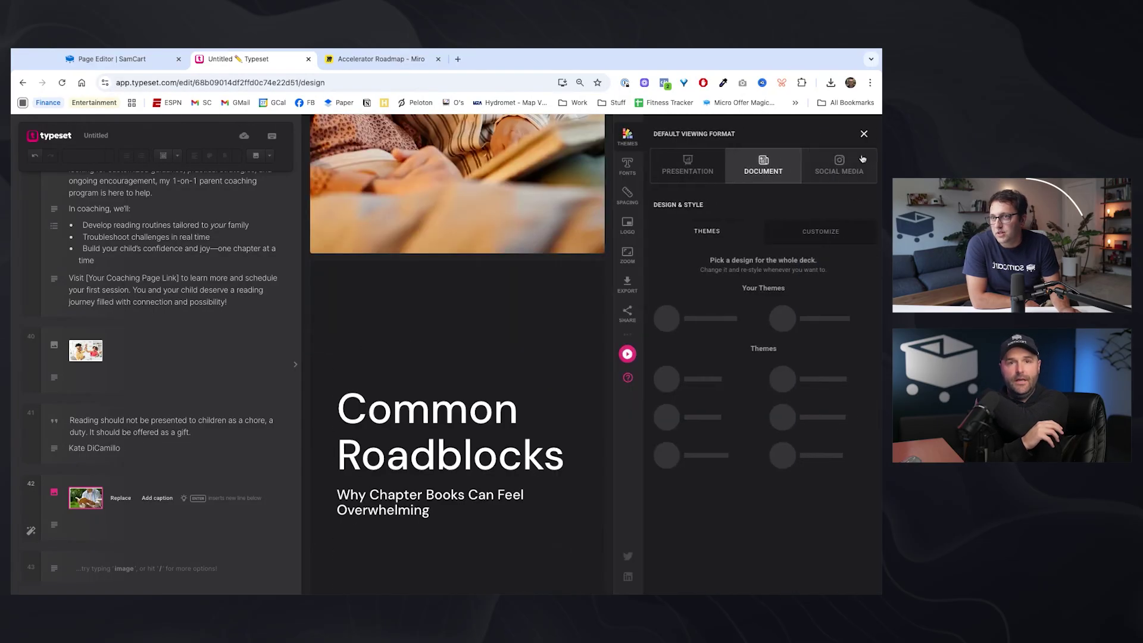
scroll(566, 382, up, 5)
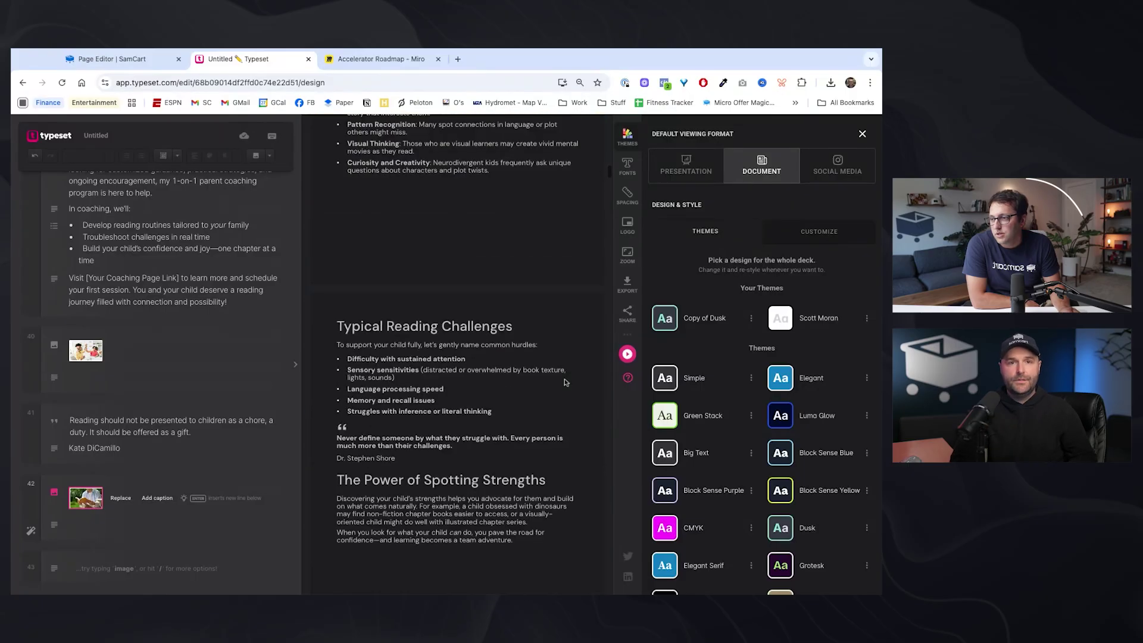
click(663, 416)
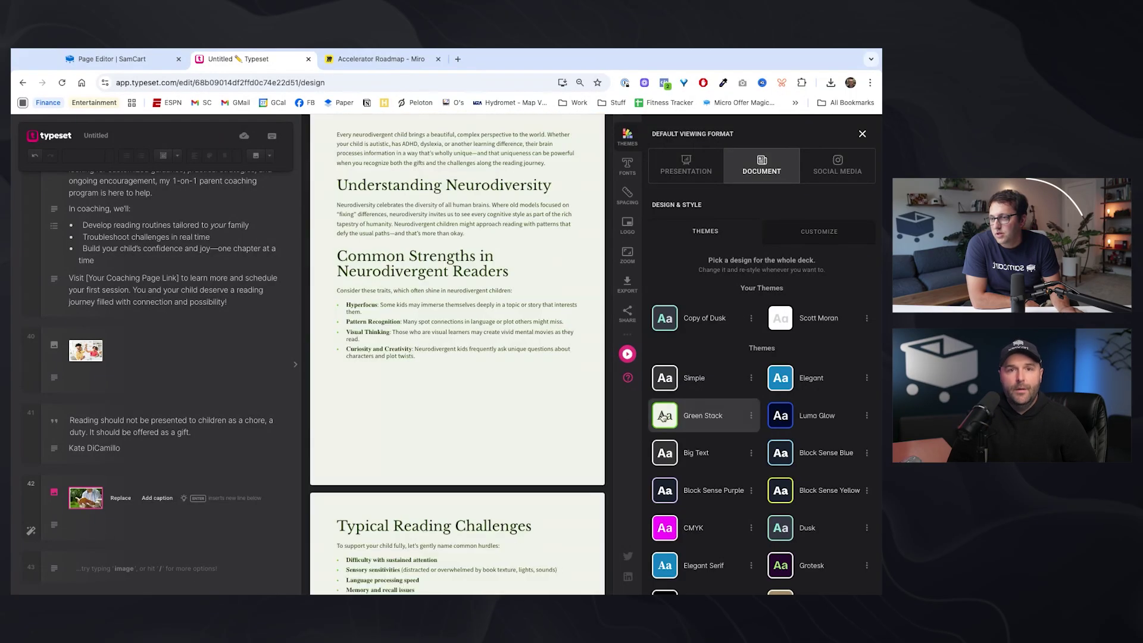
scroll(551, 388, up, 10)
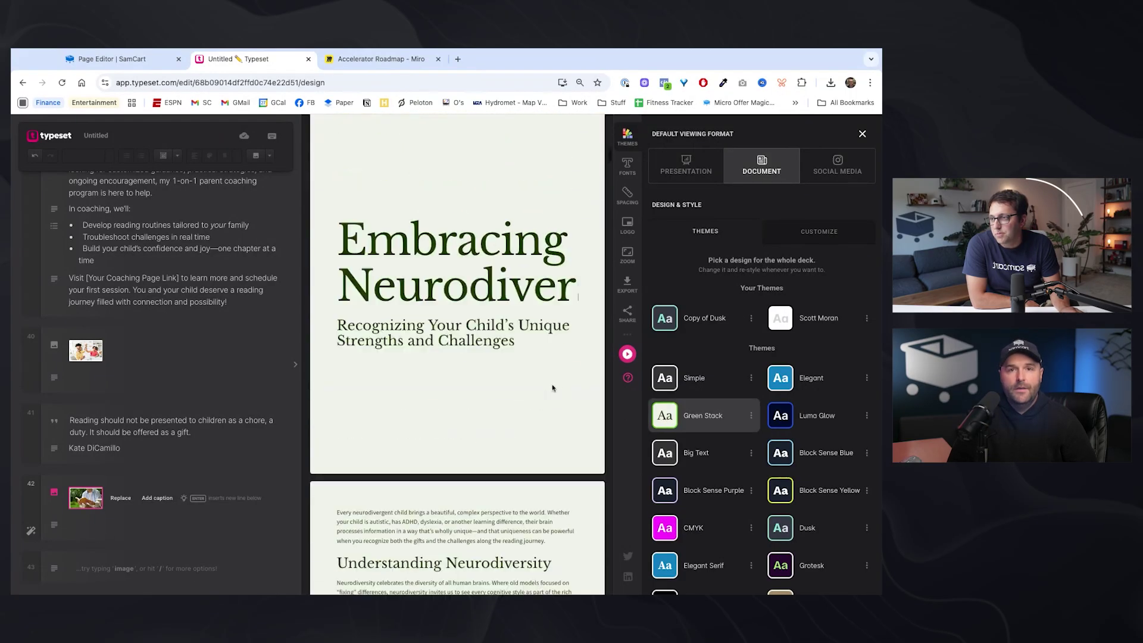
click(789, 386)
scroll(519, 355, down, 10)
click(783, 454)
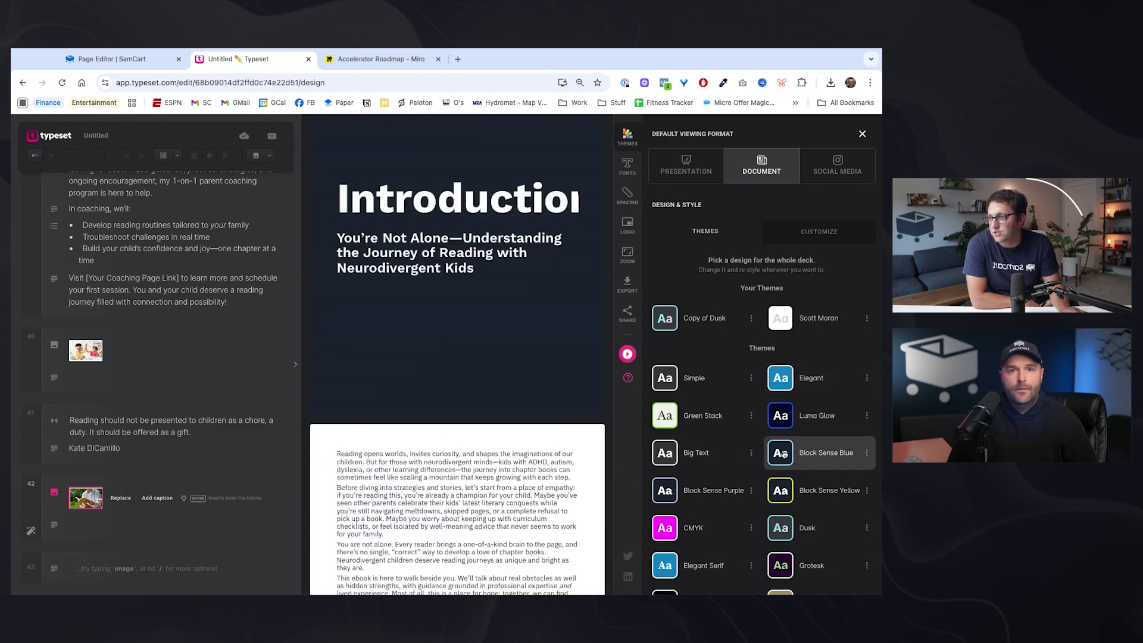
scroll(448, 369, up, 3)
scroll(448, 369, up, 2)
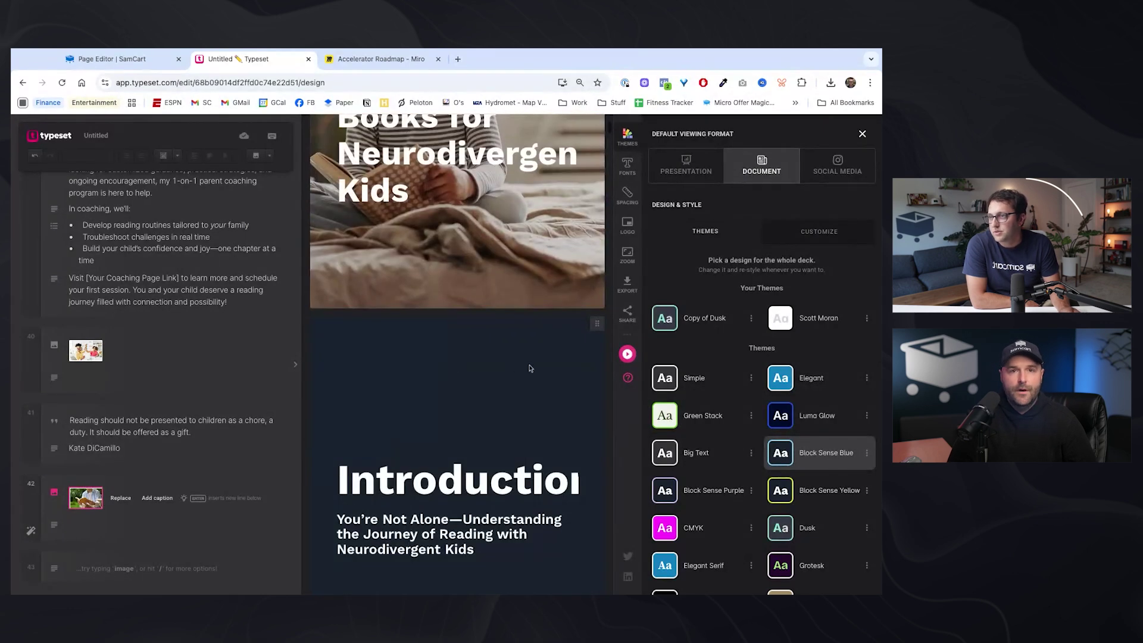
- Export all 43 pages as a Letter-size portrait PDF
click(627, 284)
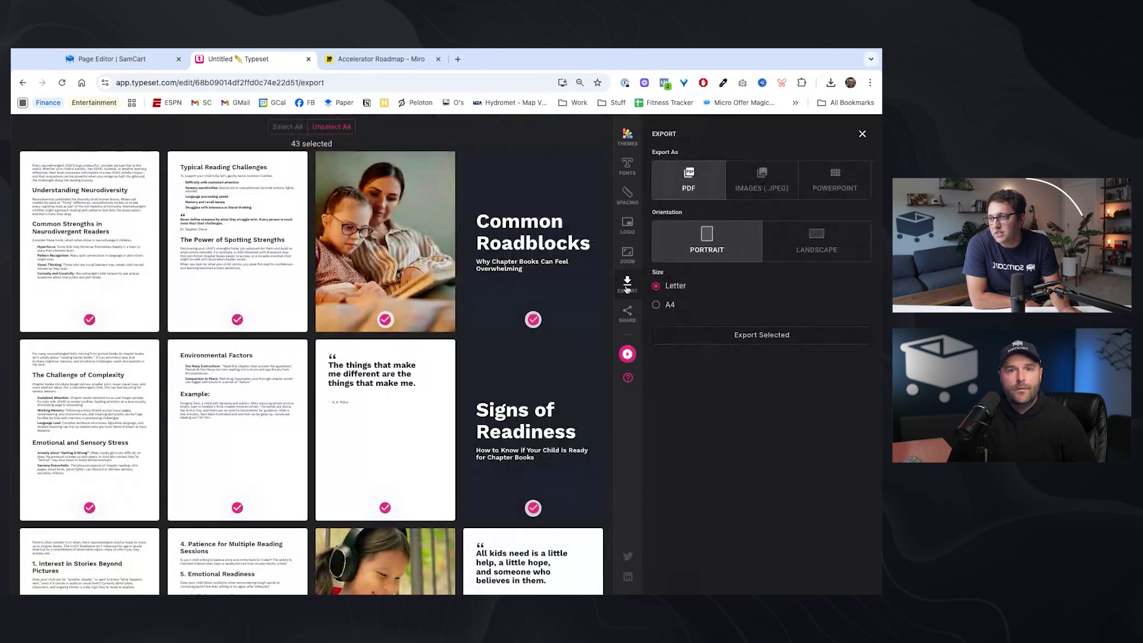
click(751, 341)
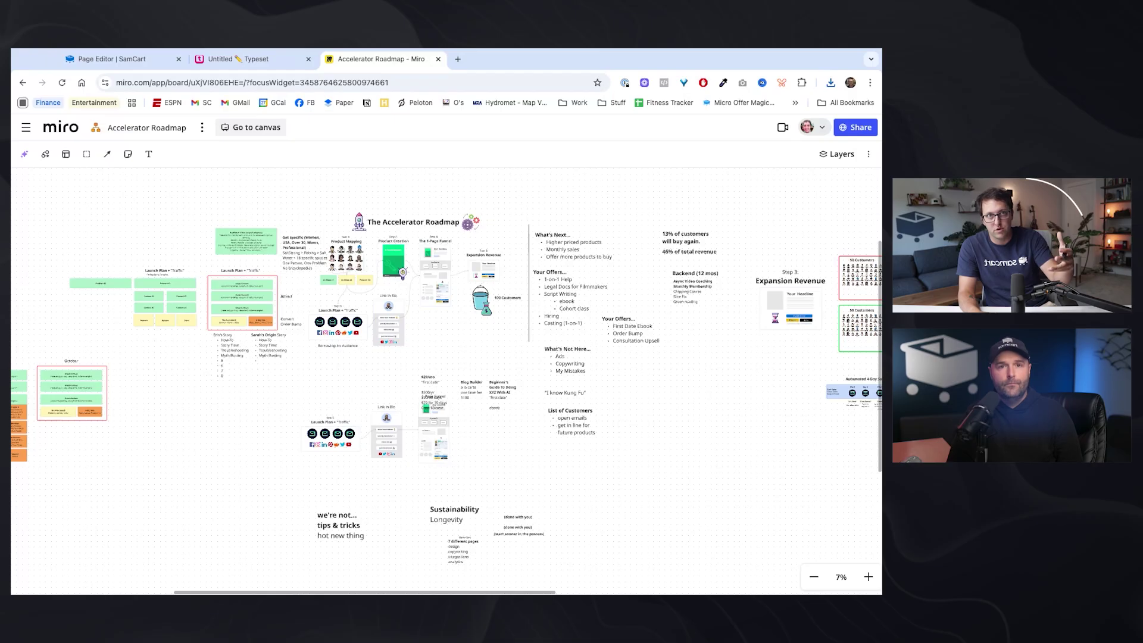
- Enlarge the bucket image beside 100 Customers on the Miro roadmap, then return to Typeset's export page
scroll(409, 286, up, 5)
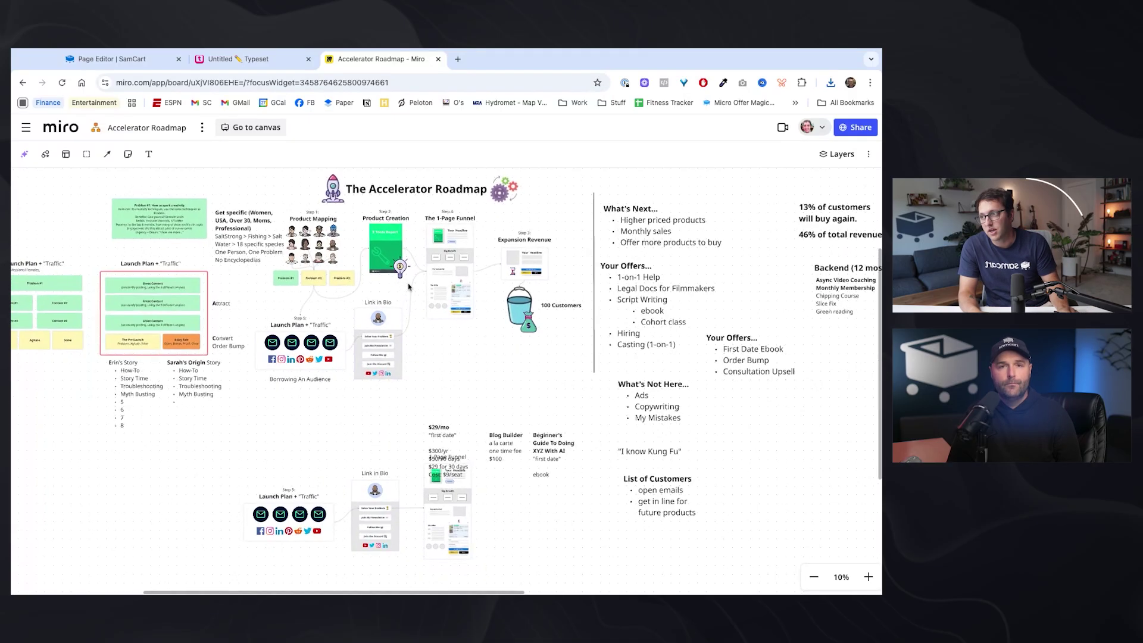
scroll(409, 286, up, 2)
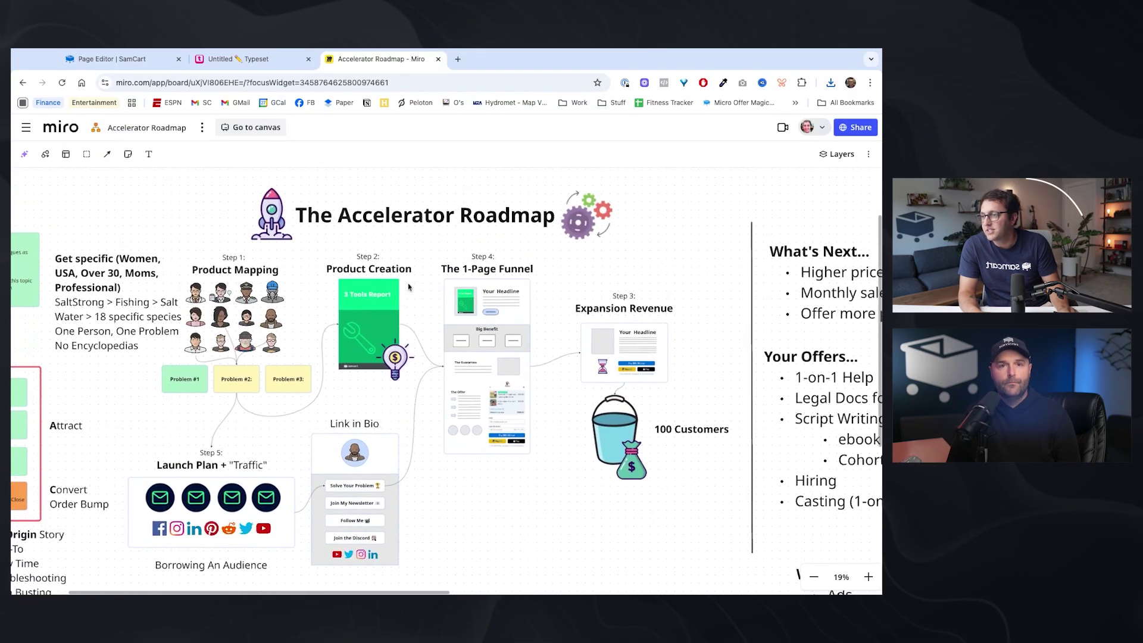
scroll(408, 283, up, 1)
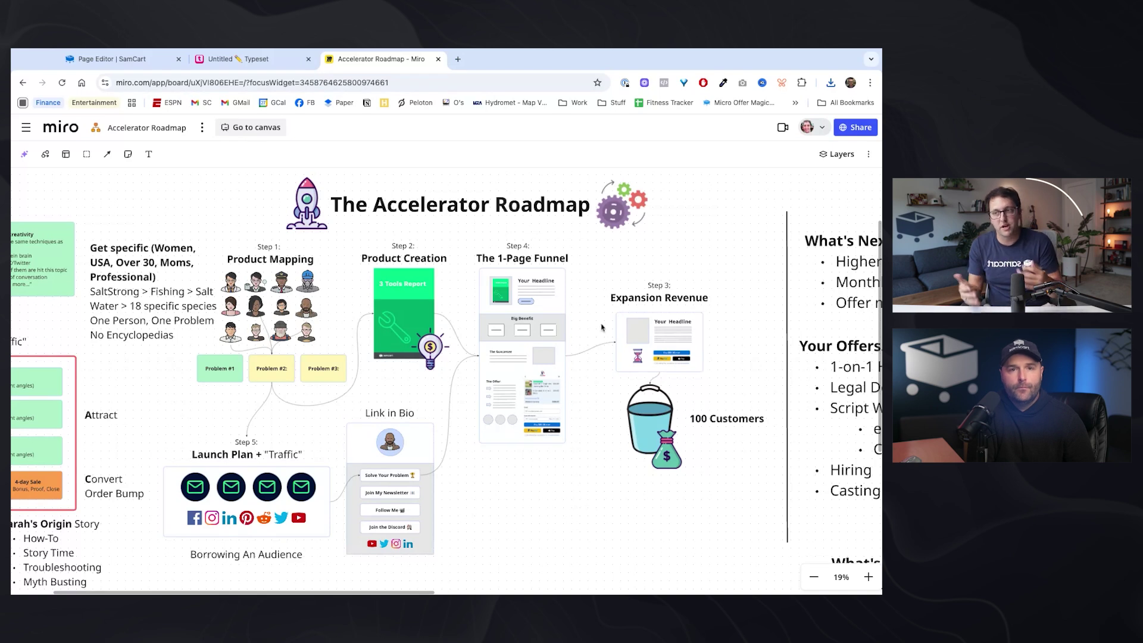
click(639, 424)
mouse_move(615, 469)
mouse_down()
mouse_move(568, 525)
mouse_move(599, 509)
mouse_move(623, 458)
mouse_move(611, 471)
mouse_up()
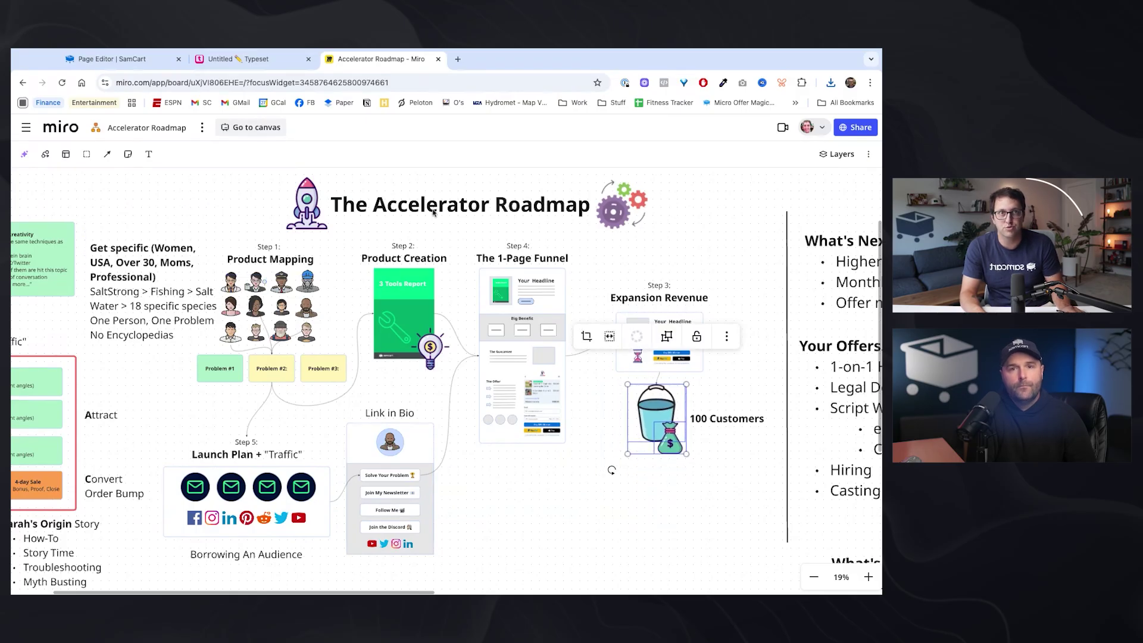
click(239, 59)
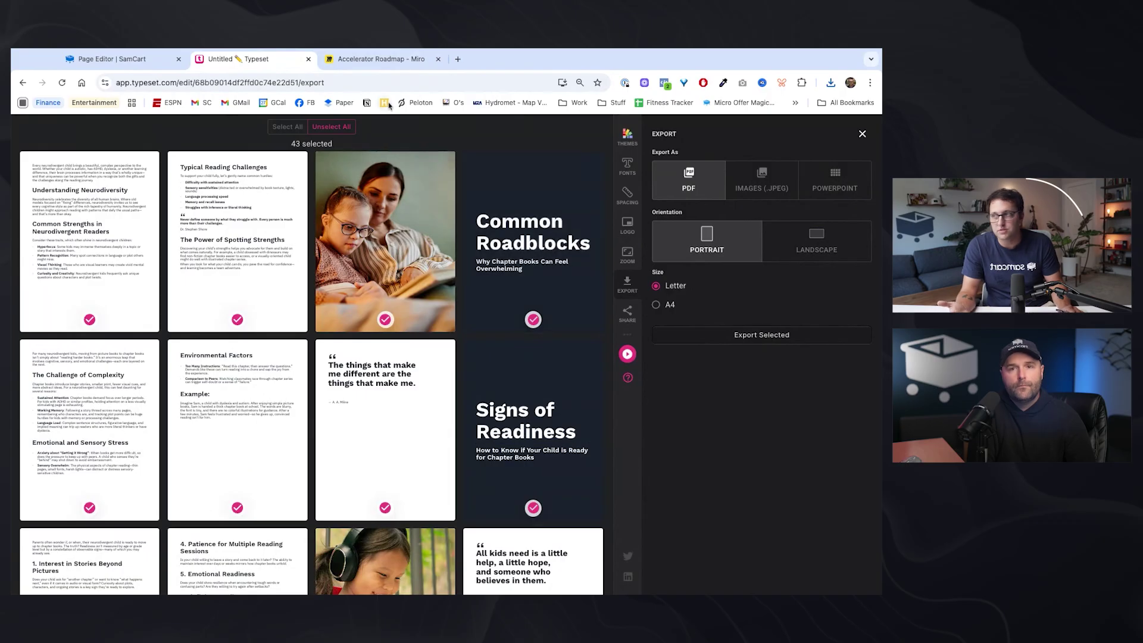
- Switch back to the Accelerator Roadmap – Miro browser tab
click(372, 59)
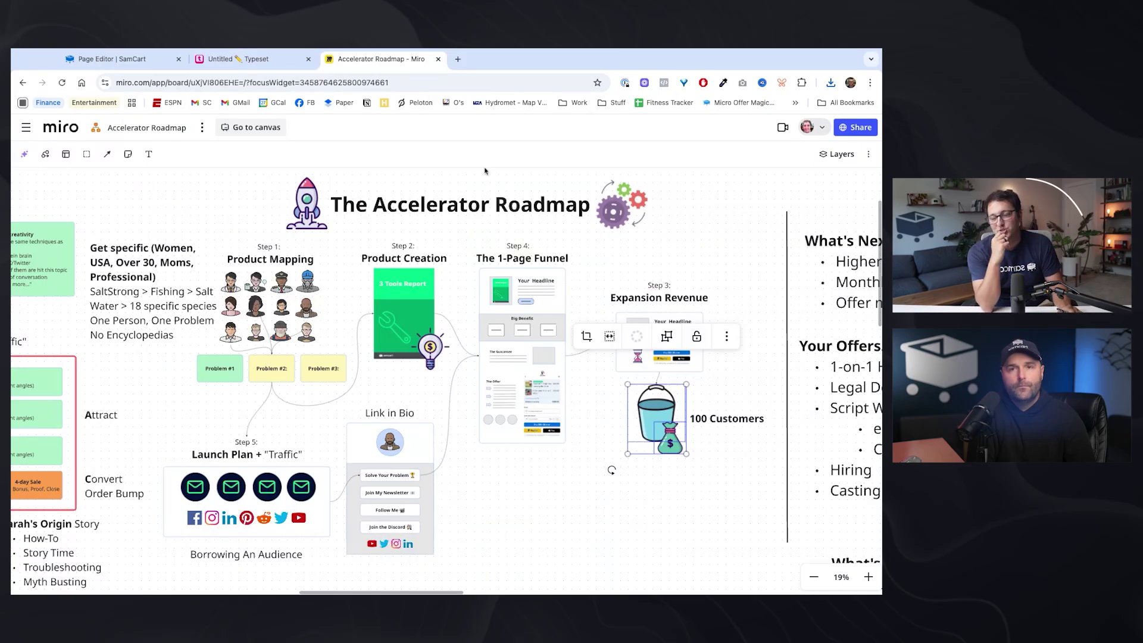
- Nudge the bucket image beside 100 Customers to roughly 596 × 709 and deselect it
mouse_move(627, 454)
mouse_down()
mouse_move(608, 459)
mouse_move(625, 454)
mouse_up()
click(728, 482)
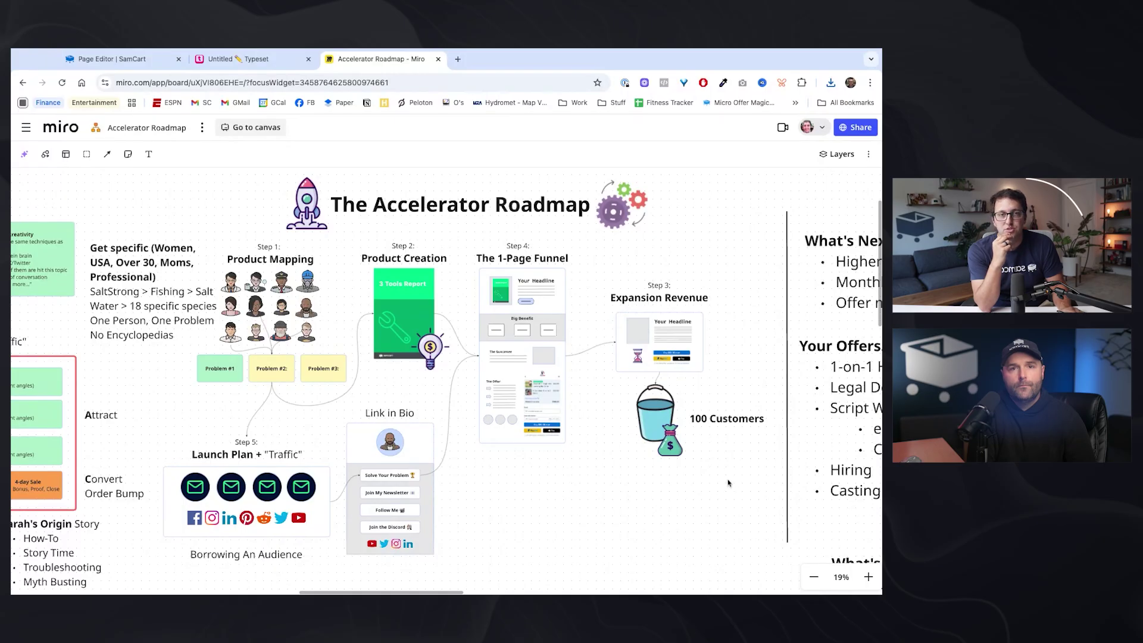